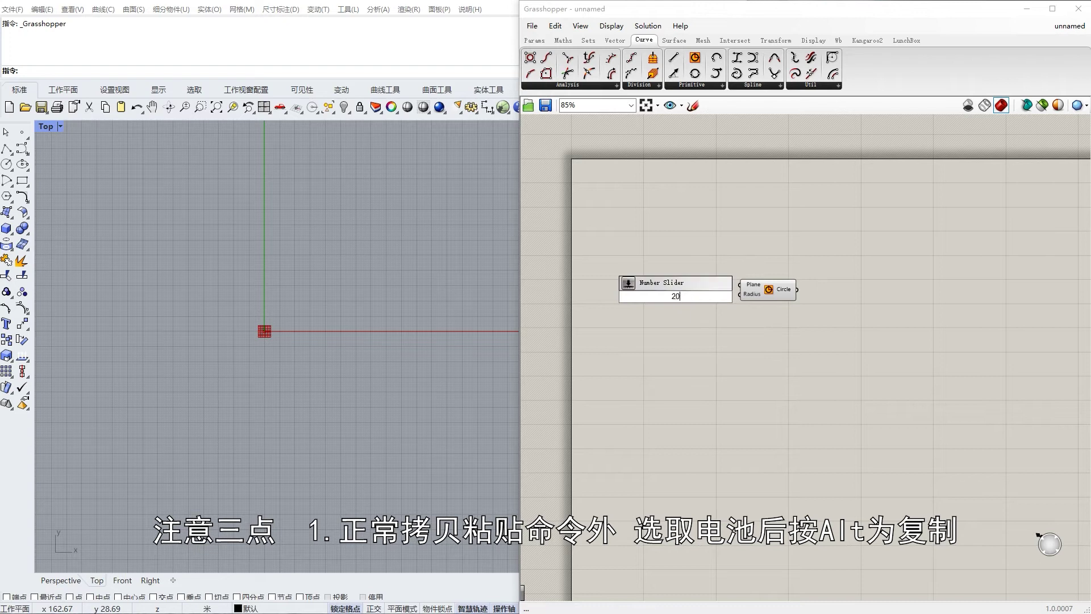
Drive the circle's Radius with the number slider set to 16, and feed the circle into the Geometry of a new Move component.
left_click_drag(728, 296, 738, 297)
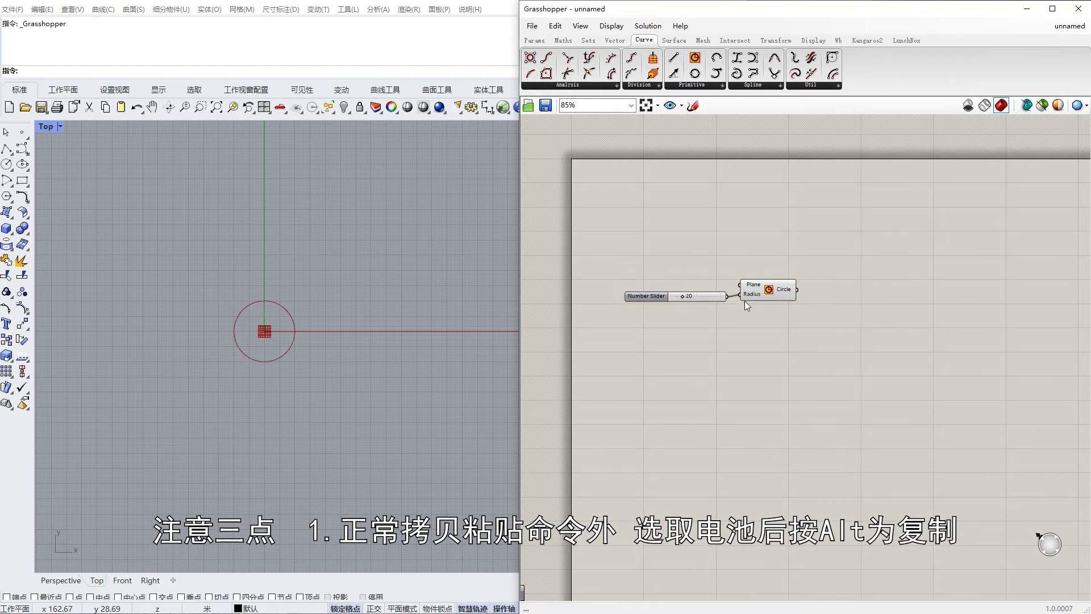
left_click_drag(684, 296, 645, 289)
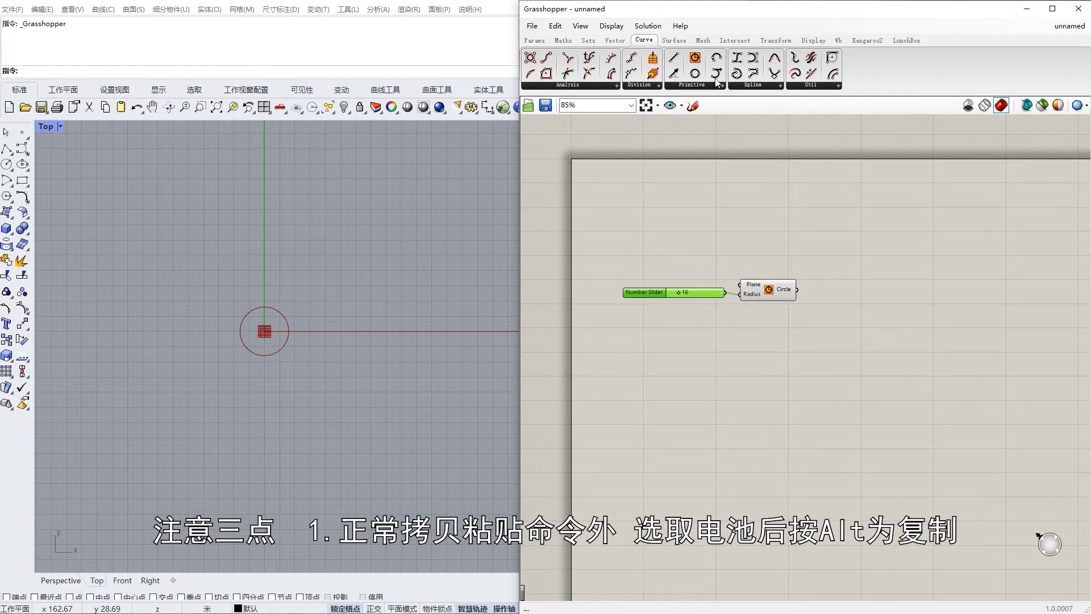
left_click(776, 40)
left_click_drag(627, 76, 843, 294)
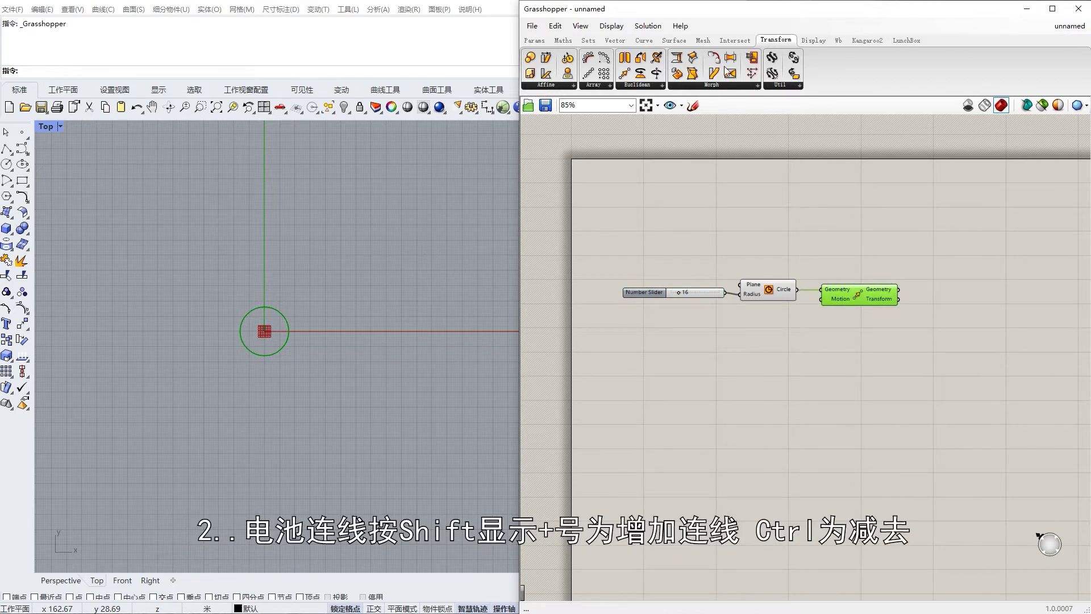
Add Unit X and Construct Point components below the circle, and wire the Unit X vector into the Move component's Motion.
left_click(615, 40)
left_click(759, 85)
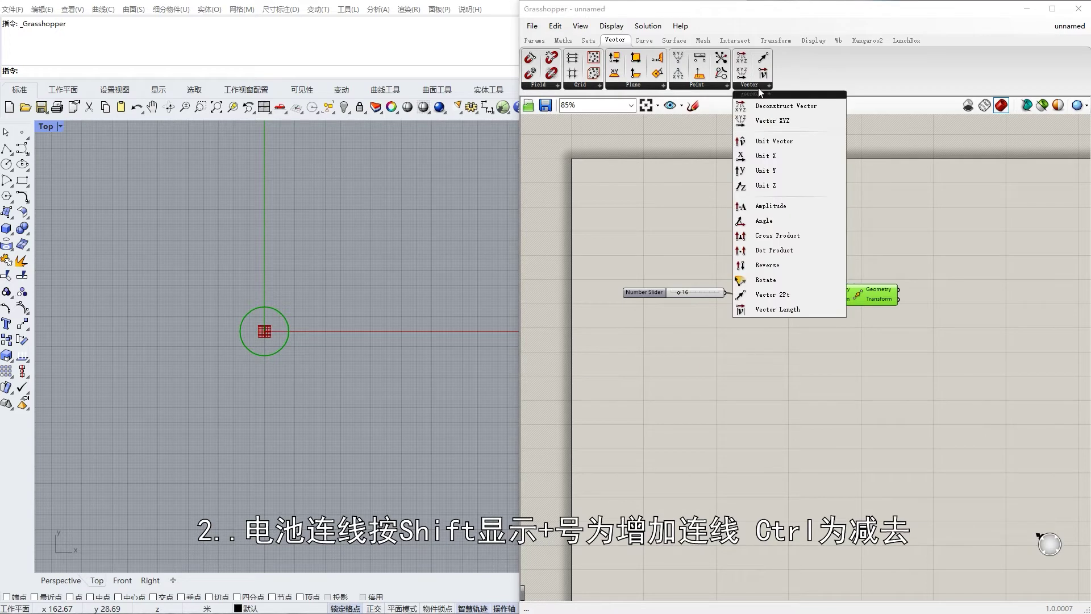
left_click_drag(779, 156, 733, 334)
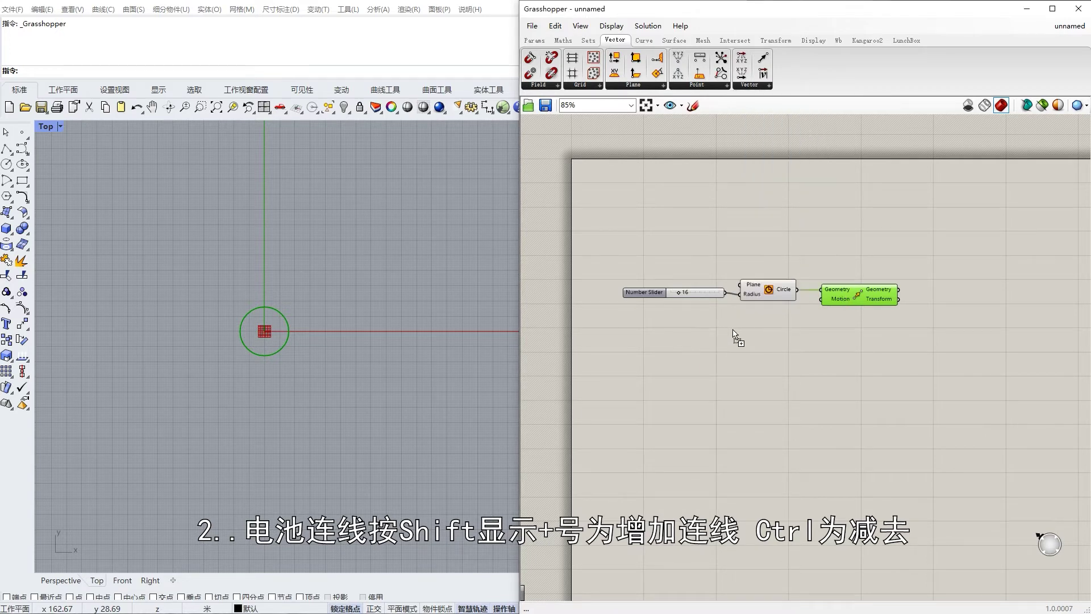
left_click_drag(678, 62, 733, 370)
left_click_drag(746, 332, 752, 332)
left_click_drag(752, 377, 761, 380)
left_click_drag(775, 328, 821, 298)
Create number sliders of 34 and 68 and wire both into the Unit X component's Factor.
double_click(639, 326)
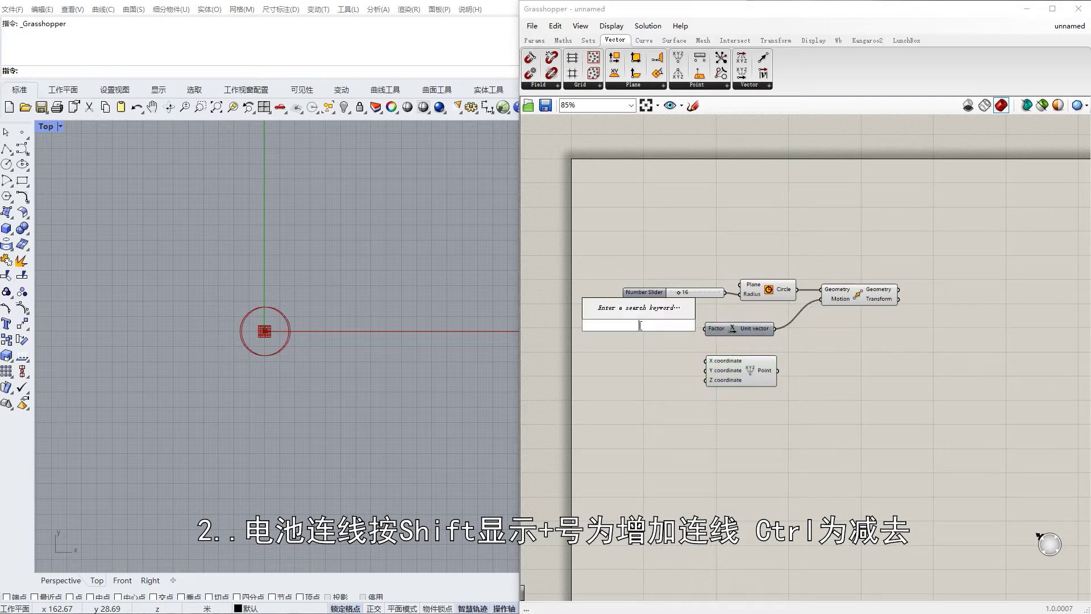
type("34")
key("Return")
left_click_drag(691, 325, 724, 325)
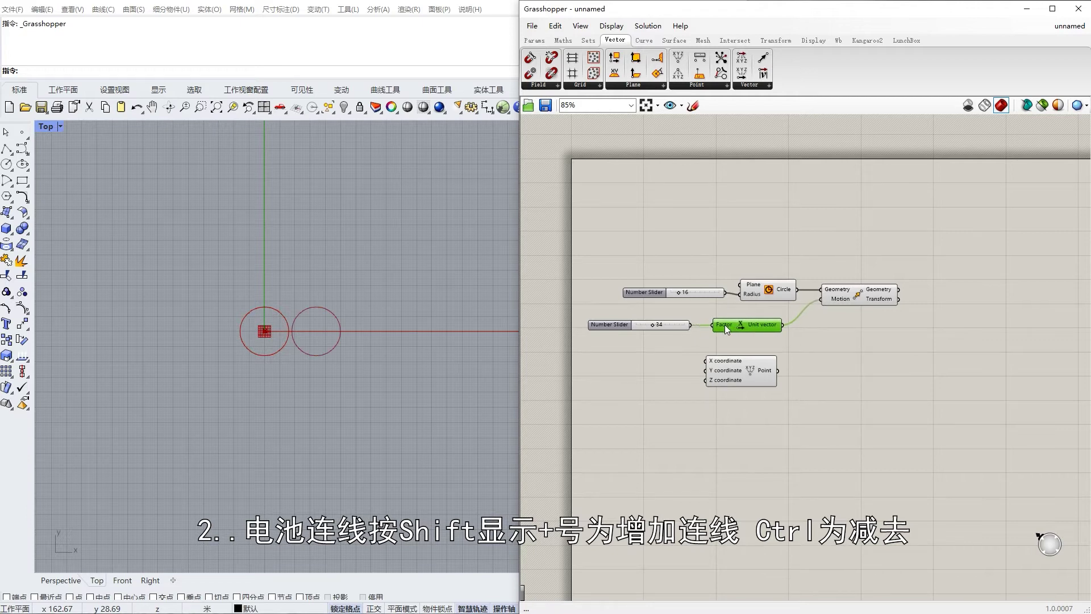
double_click(637, 337)
type("68")
key("Return")
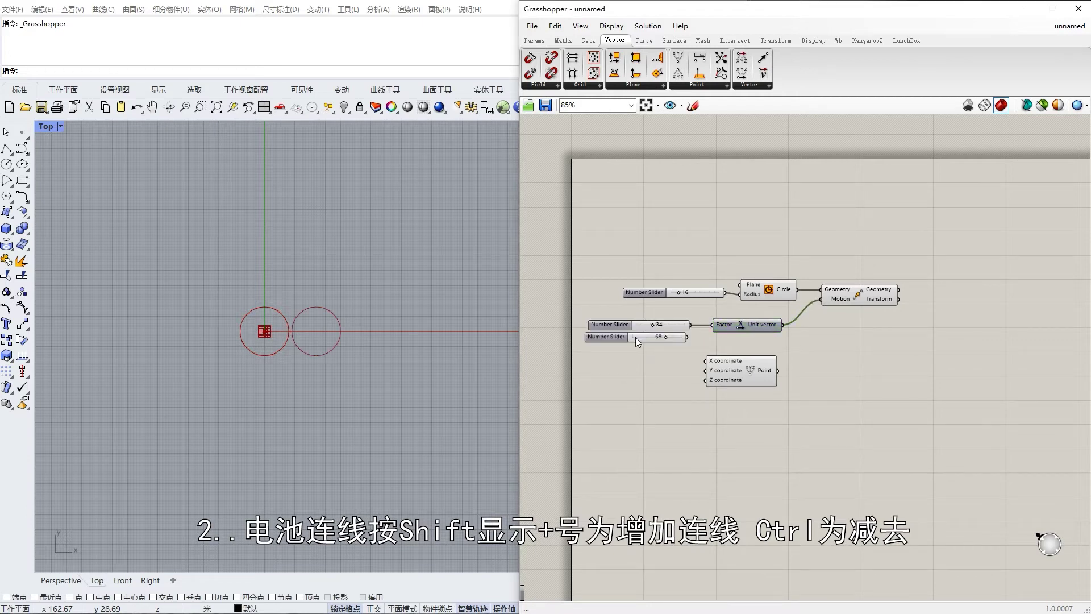
left_click_drag(688, 337, 713, 329)
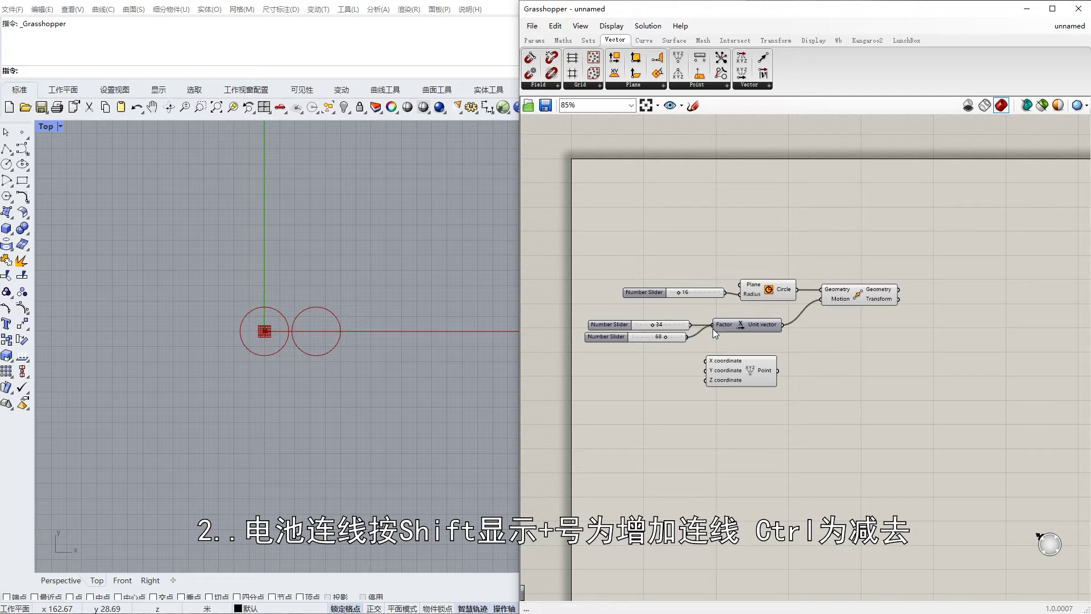
Create a number slider from 51, set it to 17 and wire it into the point's X coordinate.
double_click(614, 373)
type("51")
key("Return")
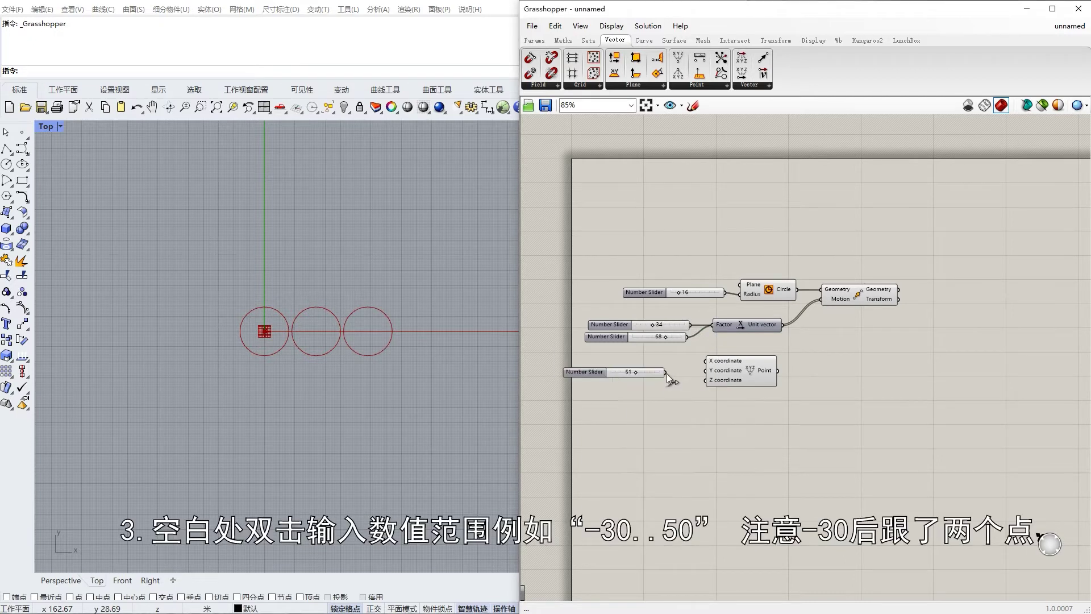
left_click_drag(673, 370, 653, 379)
left_click_drag(663, 372, 706, 360)
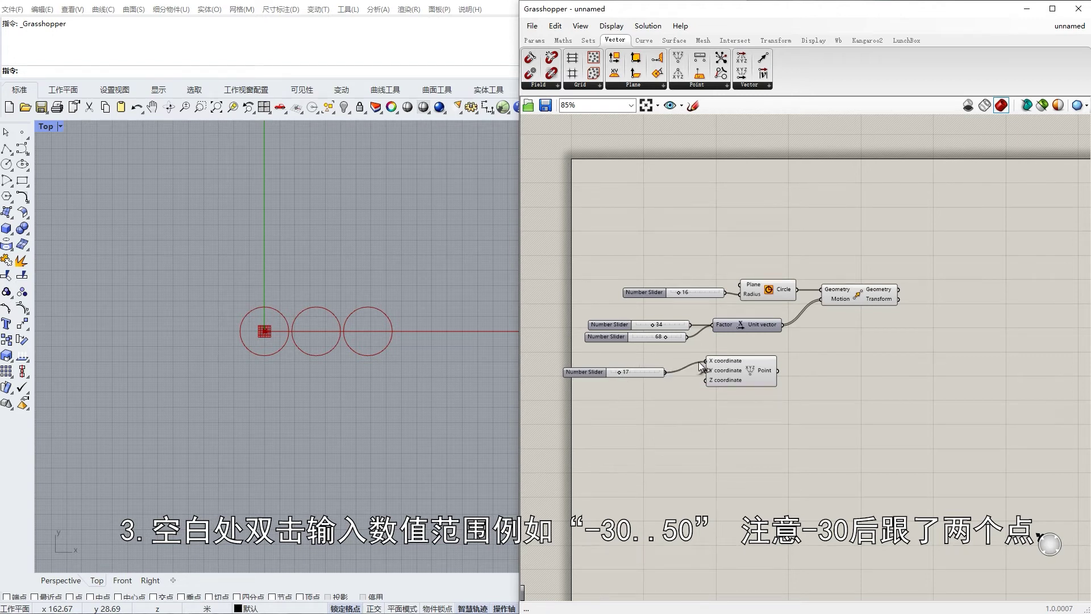
double_click(618, 411)
type("-18")
key("Return")
key("ctrl+z")
Drive the point's Y coordinate with a new -30 to 50 slider set to -18, and add the point to the Move component's Motion.
double_click(612, 405)
type("-30")
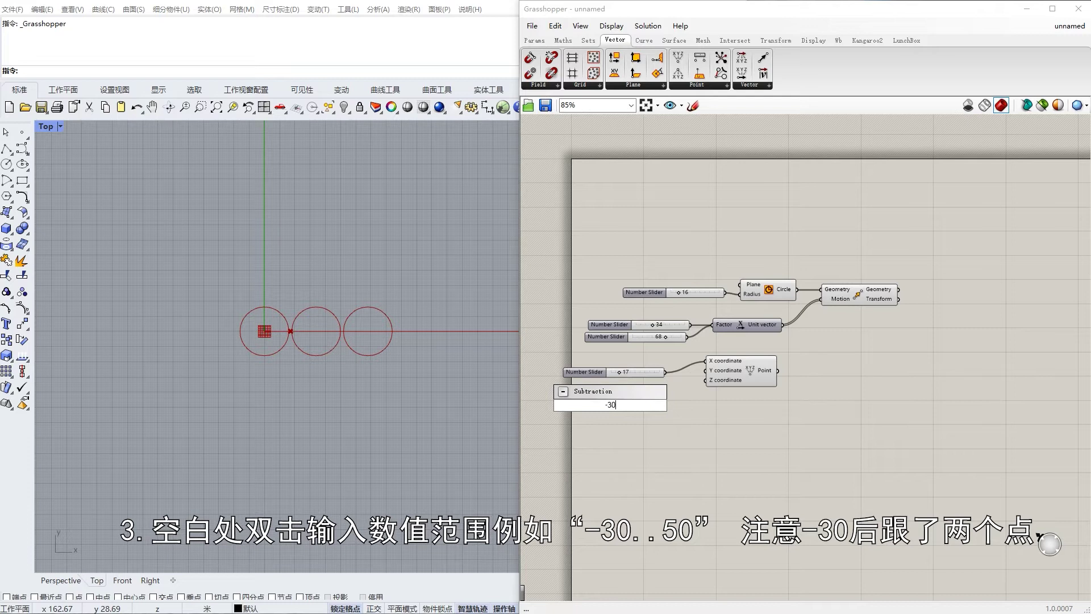
type("..")
type("1")
type(".50")
key("Return")
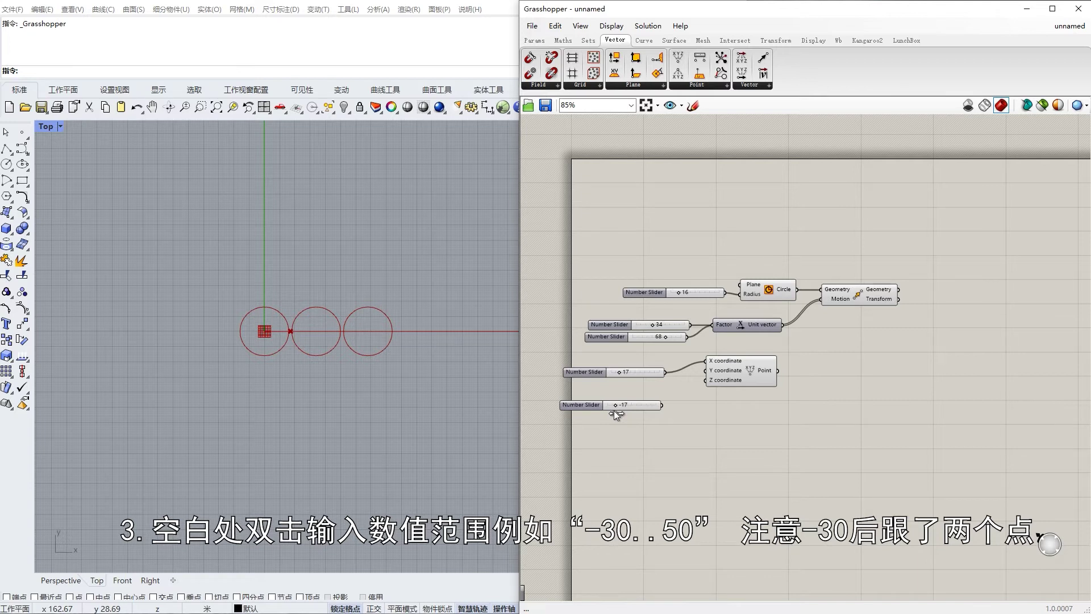
left_click_drag(660, 404, 703, 373)
left_click_drag(778, 370, 821, 299)
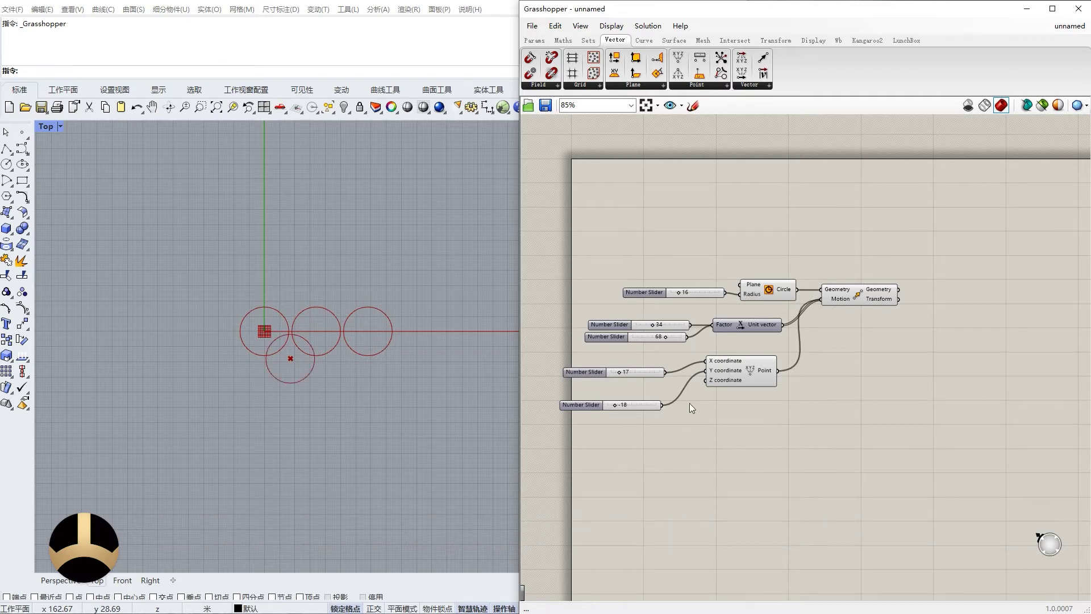
Duplicate the point with its two sliders, set the copy's X slider to 51 and add the copied point to the Move component's Motion.
left_click_drag(589, 408, 610, 351)
left_click_drag(738, 374, 737, 422, "alt")
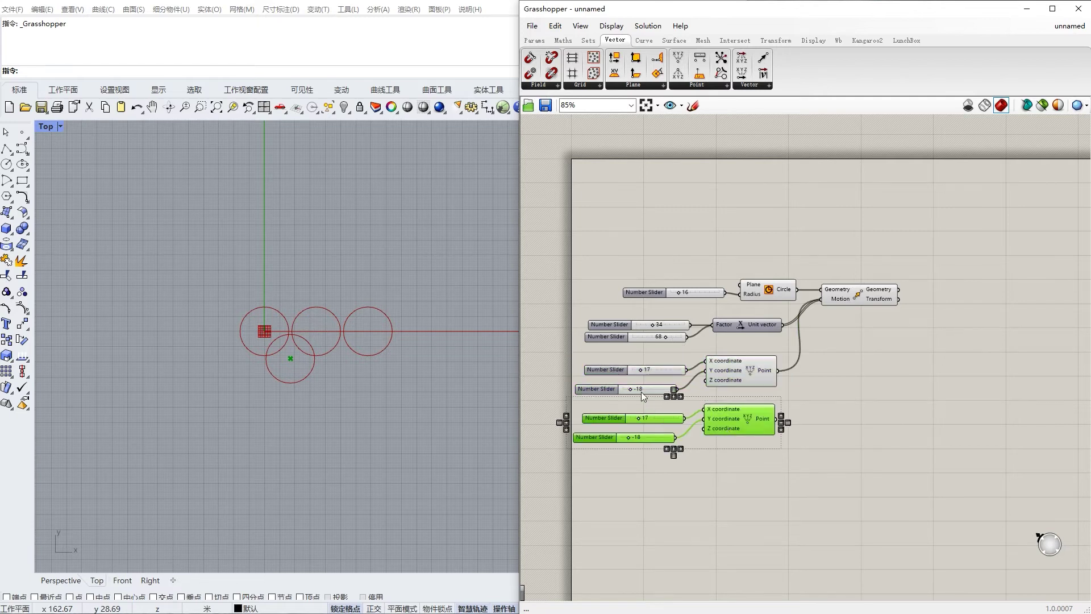
left_click(639, 417)
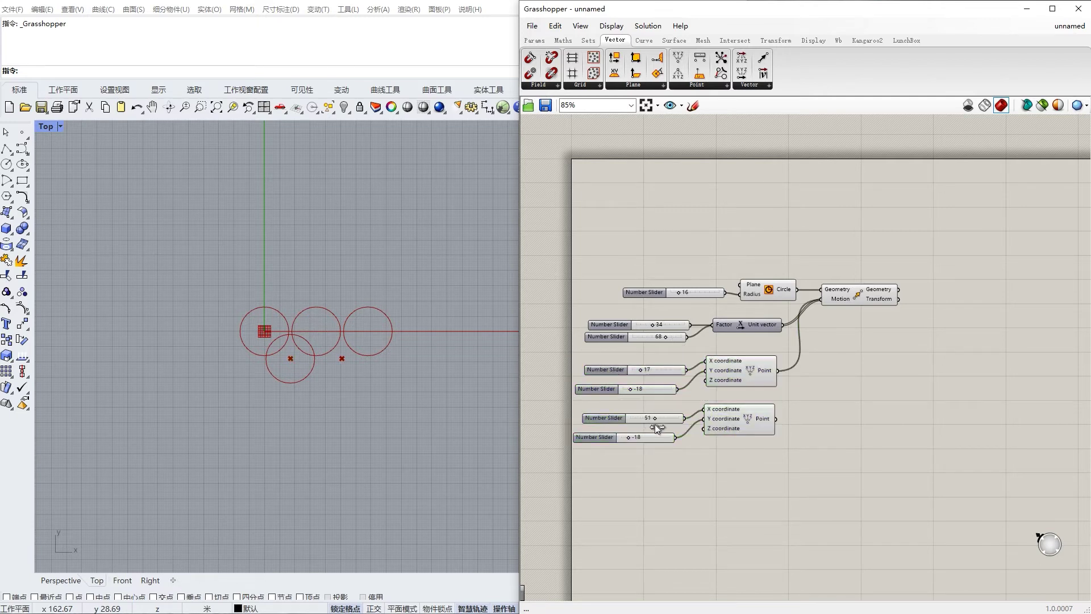
left_click_drag(776, 420, 821, 306)
Add a Merge component that combines the original circle as Data 1 with the moved circles as Data 2.
mouse_move(881, 317)
right_mouse_down()
mouse_move(852, 313)
mouse_move(869, 300)
right_mouse_up()
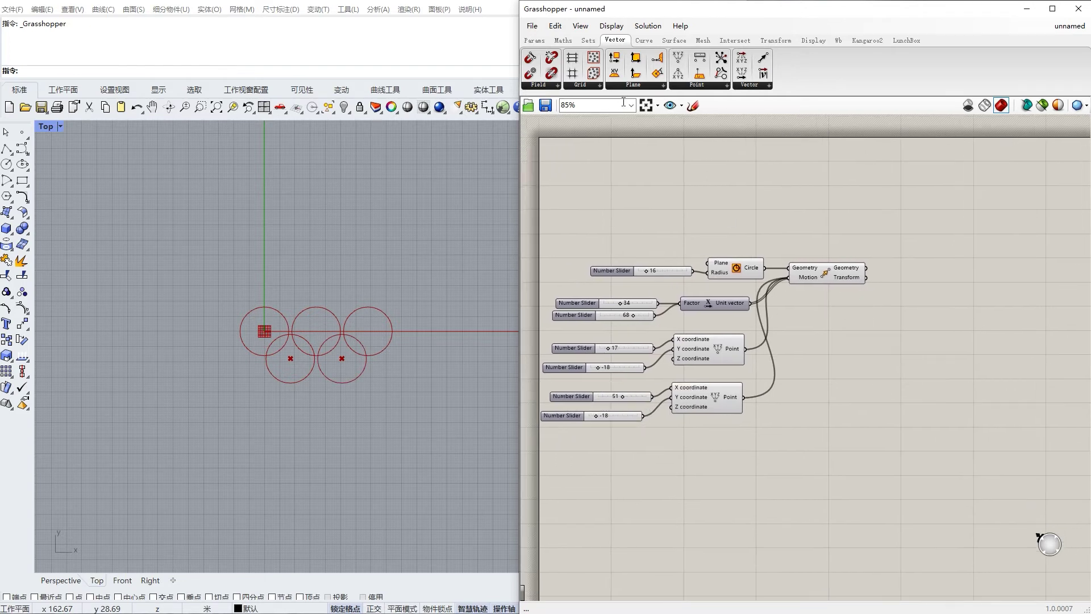
left_click(588, 39)
left_click(778, 93)
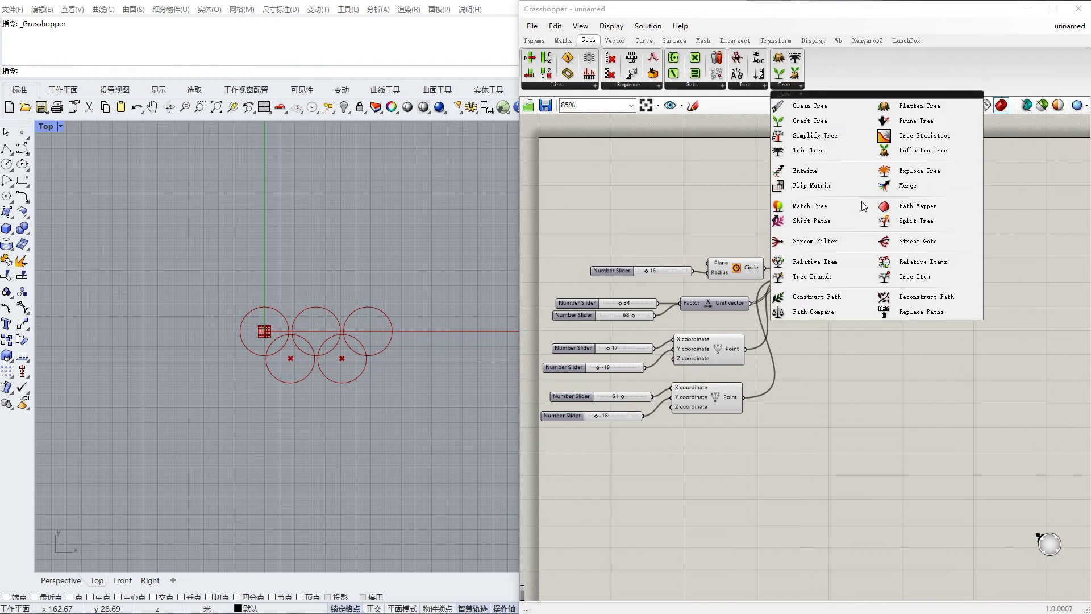
left_click_drag(903, 183, 922, 302)
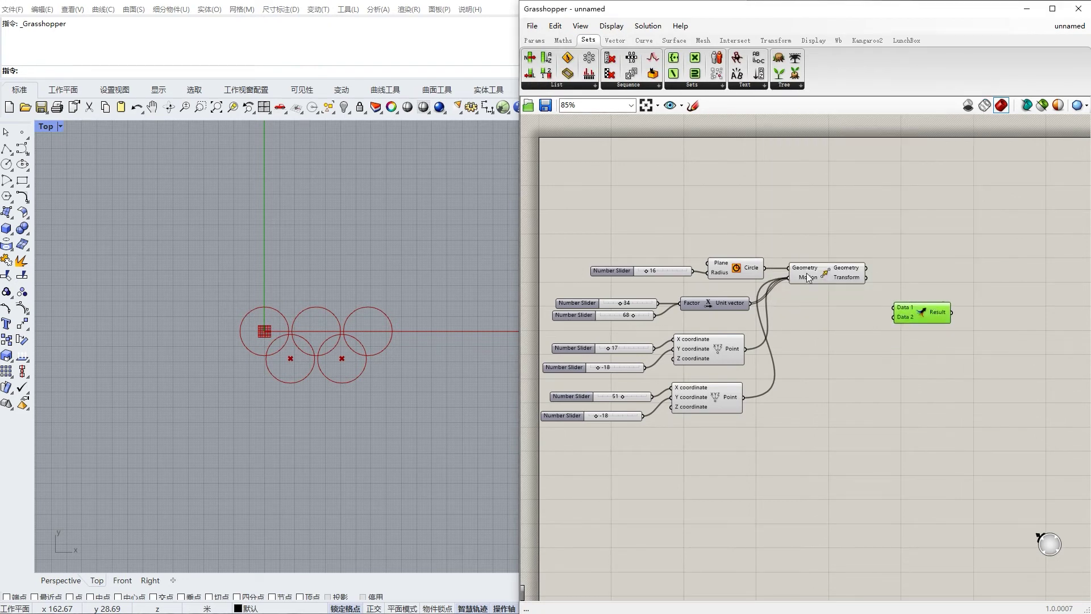
left_click_drag(765, 268, 890, 307)
left_click_drag(881, 295, 892, 316)
Add an Offset Curve component and feed the merged circles into its Curve input.
right_click_drag(896, 361, 812, 359)
left_click(653, 44)
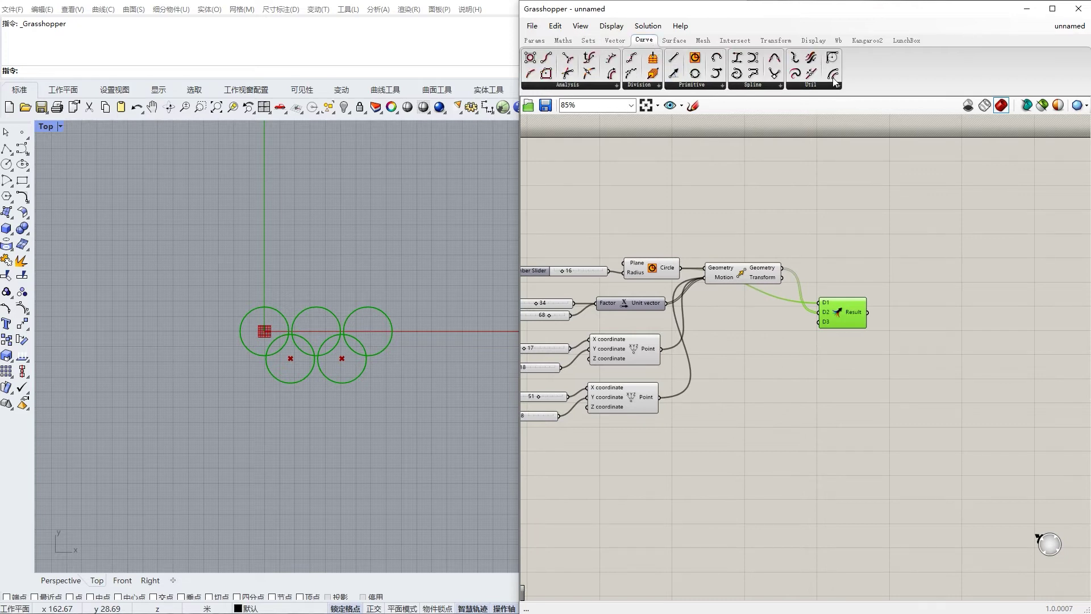
left_click_drag(900, 293, 907, 331)
Create a number slider ranging from -3.00 to 5.00, wire it into the offset's Distance and set it to -1.87.
double_click(800, 371)
type("-")
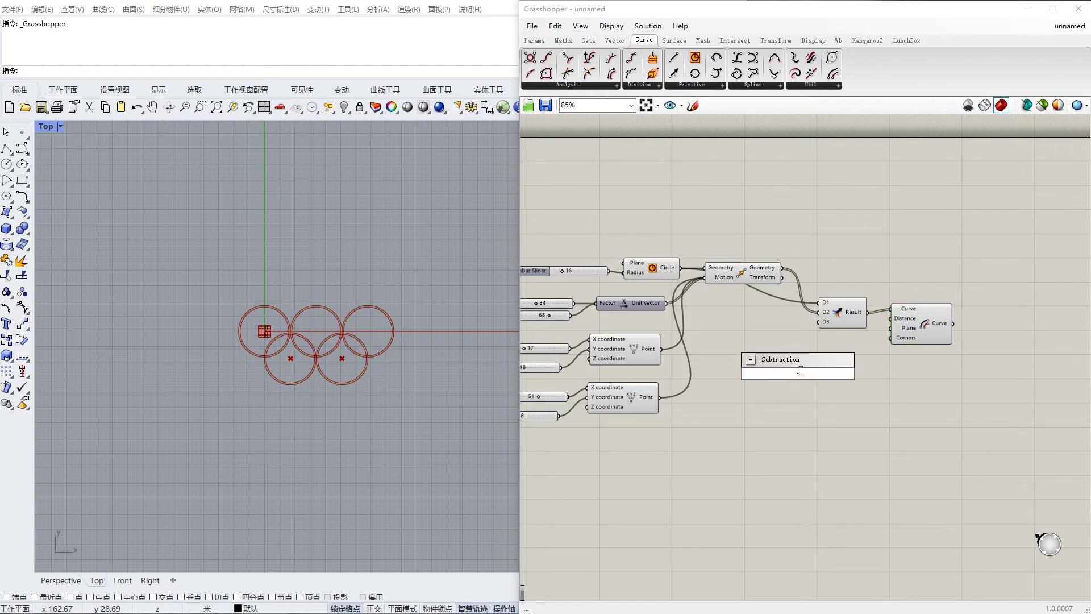
type("3.00..5.00")
key("Return")
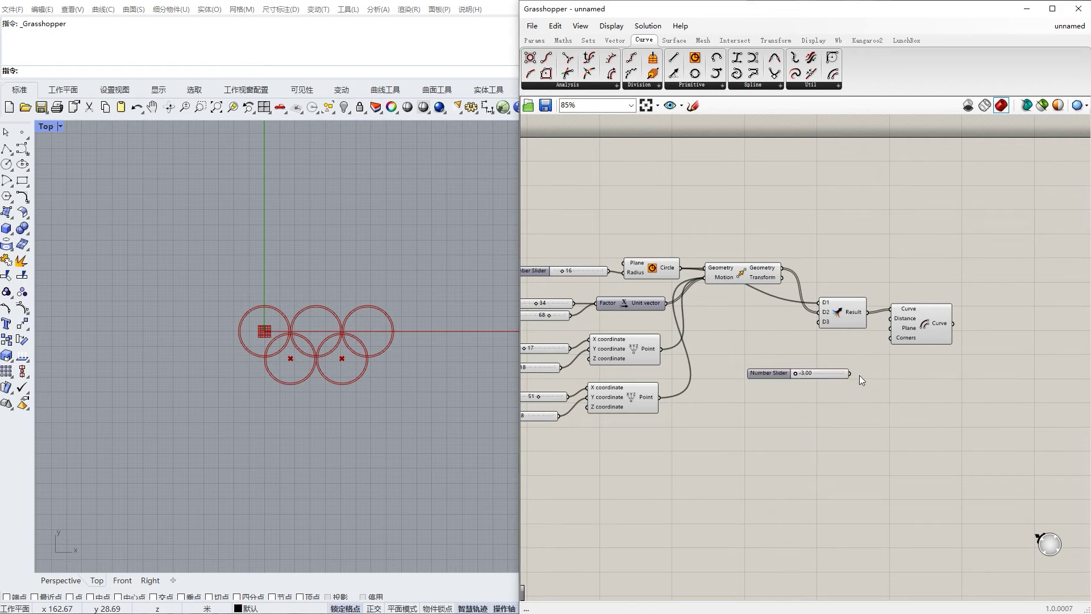
left_click_drag(891, 324, 890, 318)
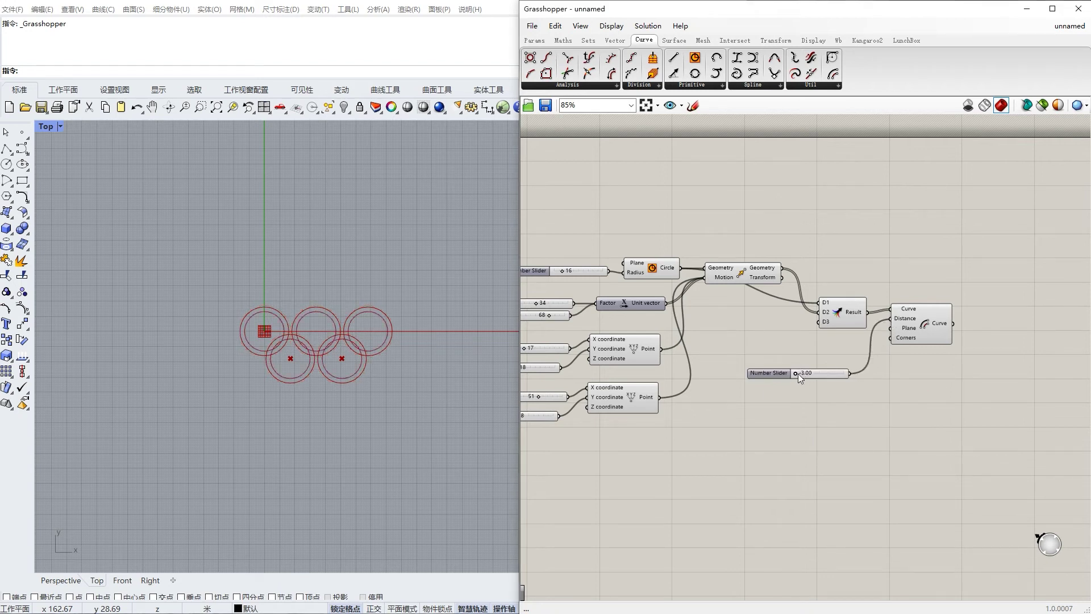
left_click_drag(797, 373, 802, 373)
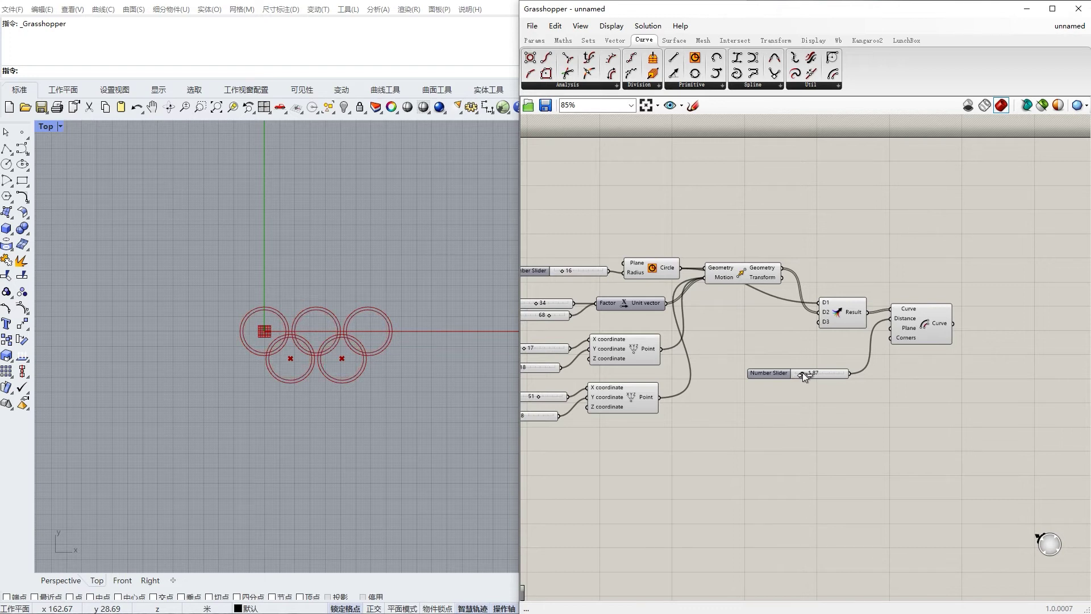
Add a Boundary Surfaces component, feed its Edges with both the offset curves and the merged circles, and flatten the Edges input.
right_click_drag(959, 391, 866, 390)
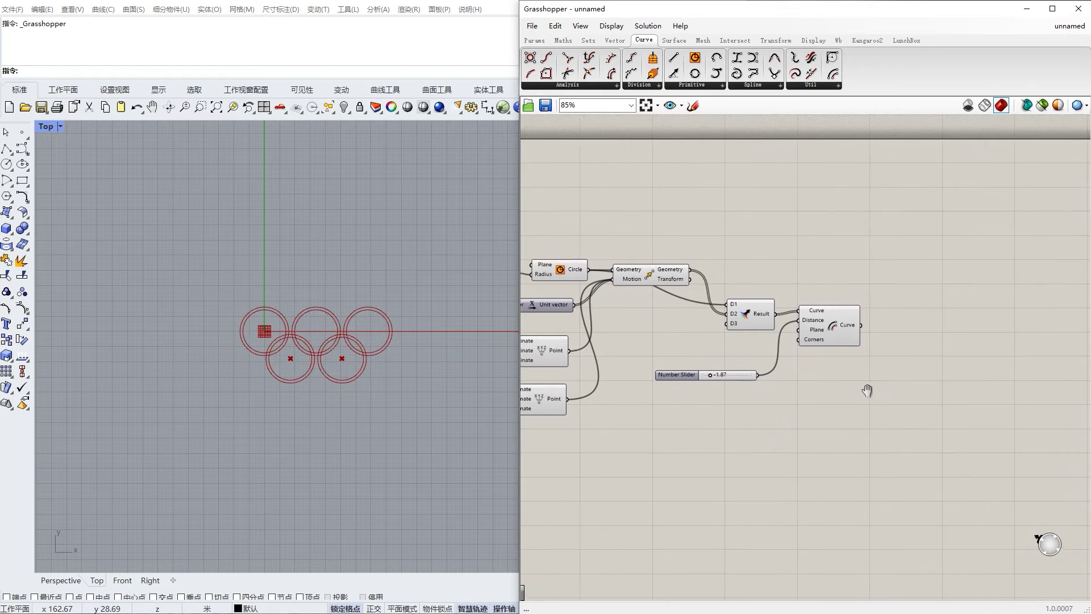
left_click(673, 40)
left_click_drag(662, 62, 908, 332)
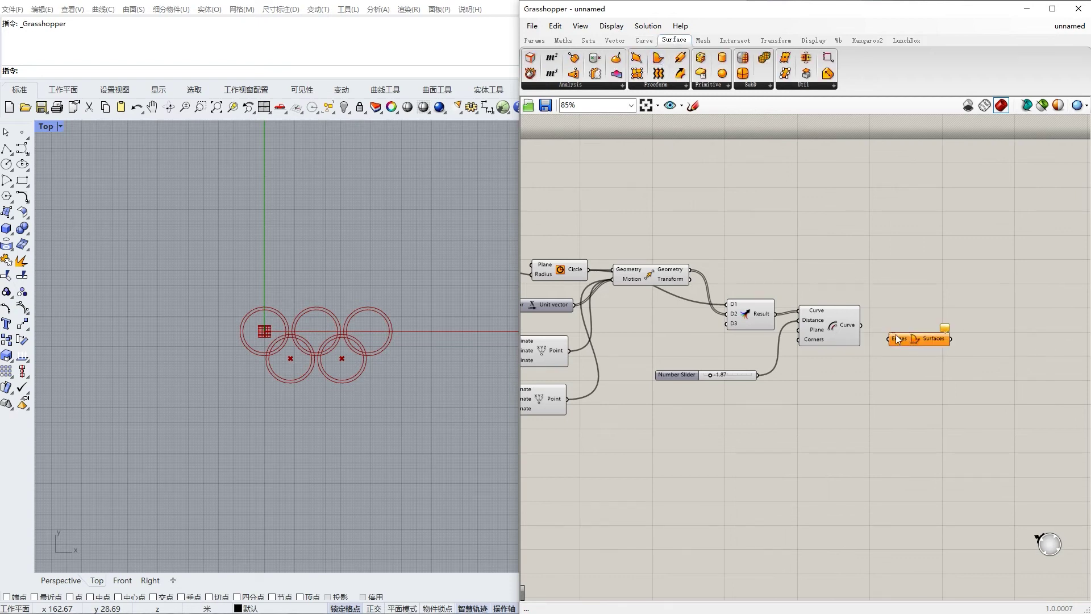
left_click_drag(861, 326, 887, 327)
left_click_drag(778, 314, 882, 329, "shift")
right_click(897, 326)
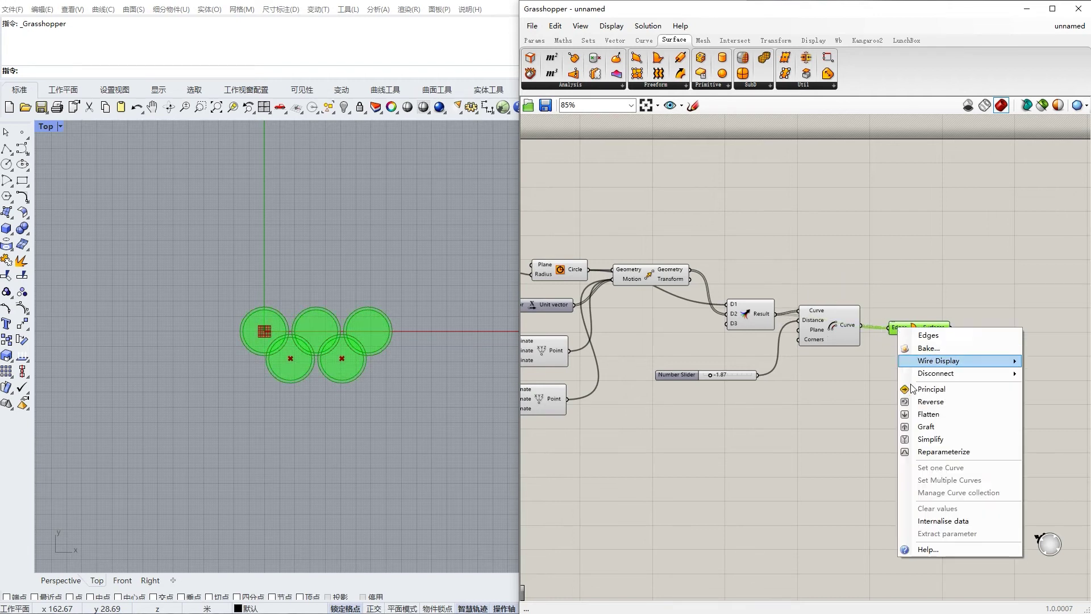
left_click(919, 413)
Show the ring surfaces in a maximized Perspective viewport.
scroll(359, 374, "up", 5)
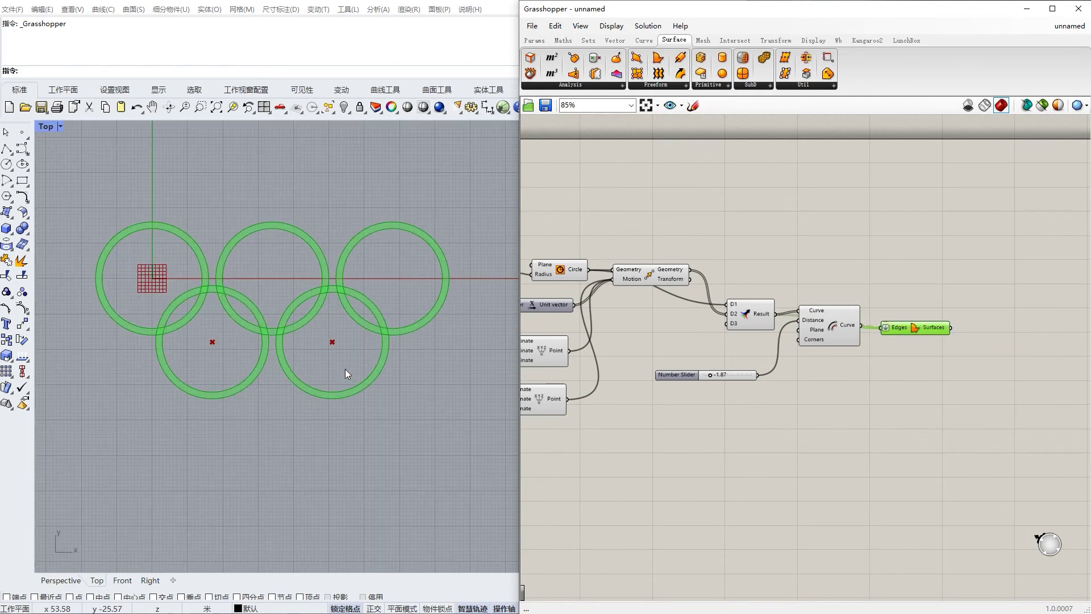
scroll(401, 361, "down", 2)
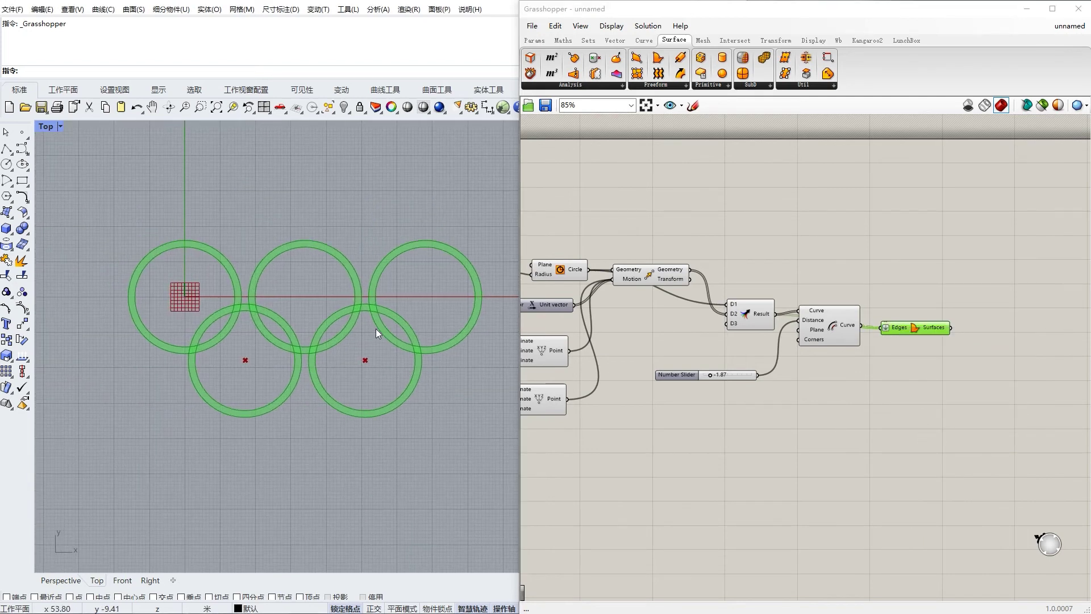
double_click(50, 127)
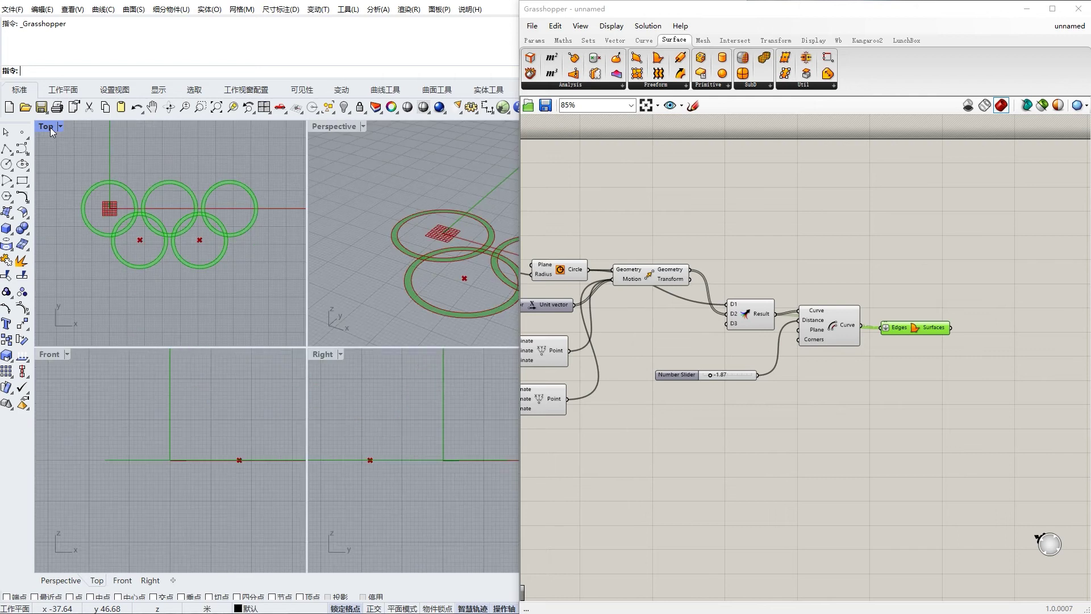
right_click_drag(369, 234, 375, 293)
double_click(339, 128)
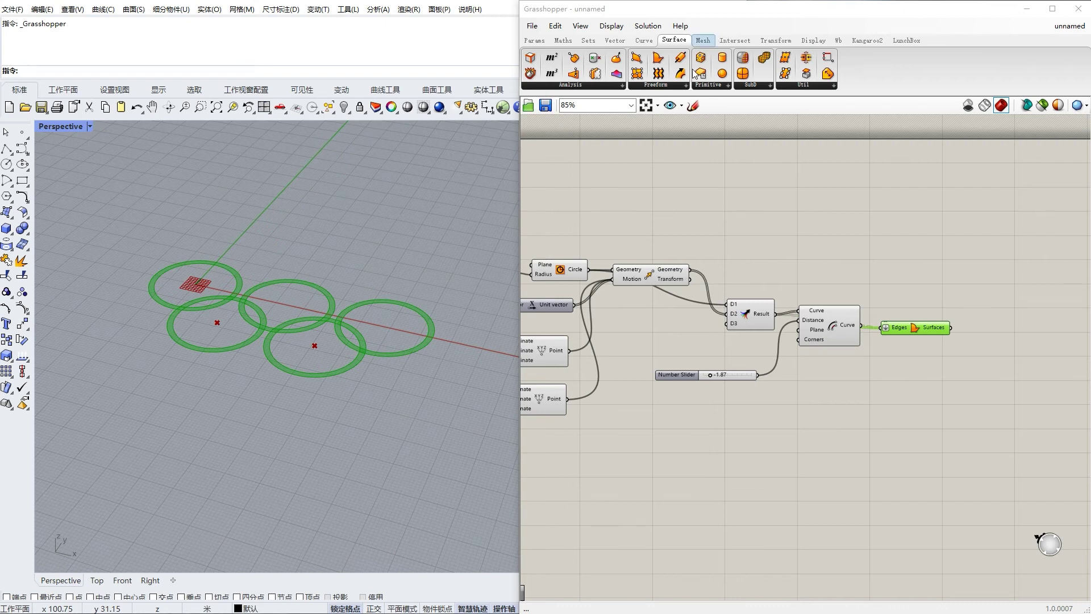
Add an Extrude component and feed the boundary surfaces into its Base.
left_click(686, 86)
left_click(660, 205)
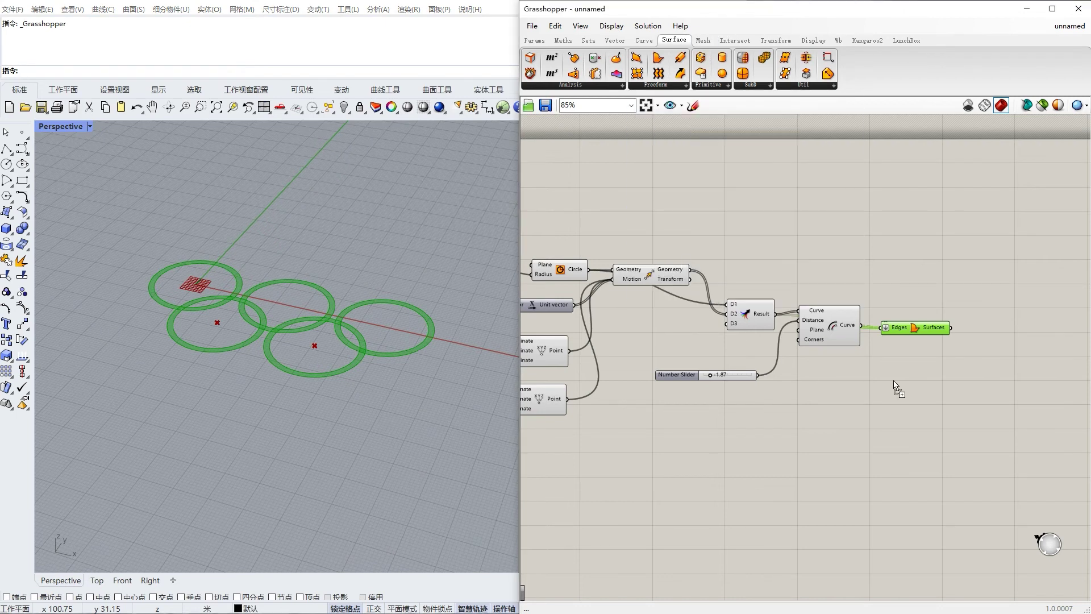
left_click(1005, 340)
left_click_drag(948, 329, 970, 331)
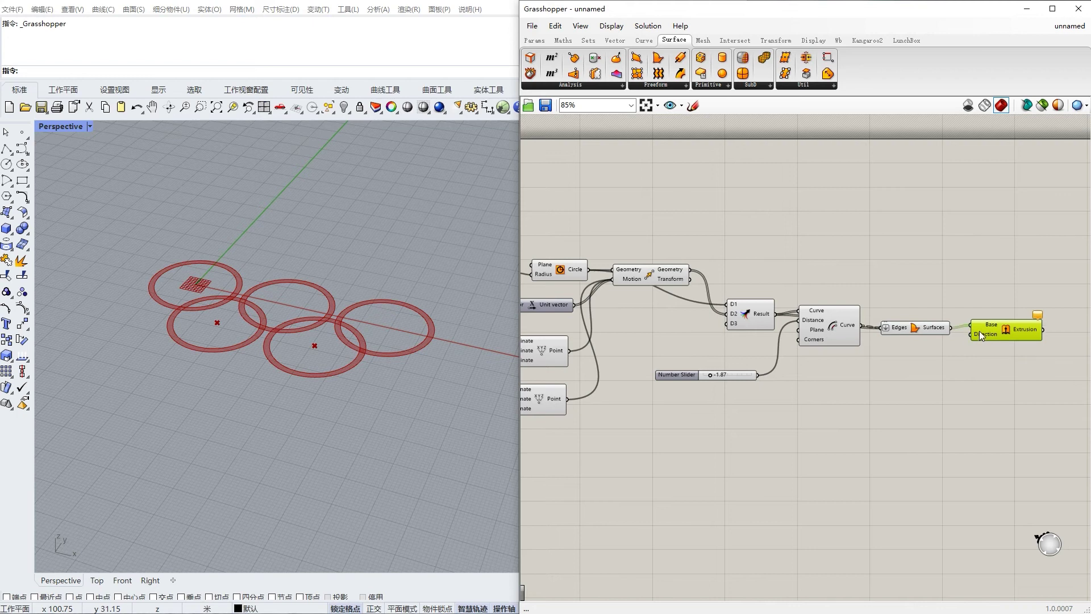
Add a Unit Z vector component and feed its output into the Extrude component's Direction.
double_click(894, 386)
type("z")
left_click(890, 373)
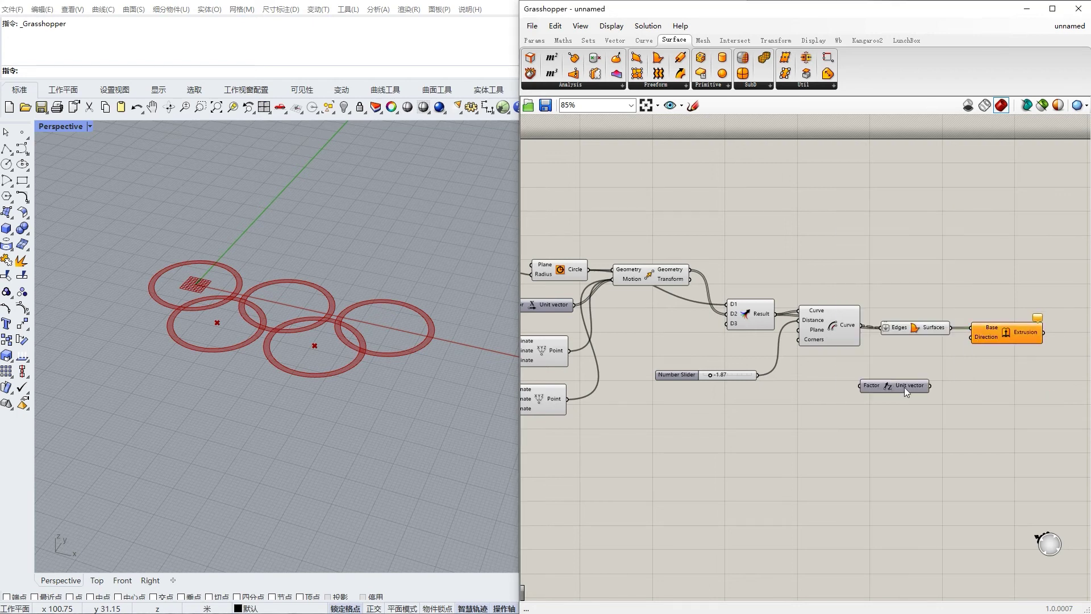
left_click(615, 40)
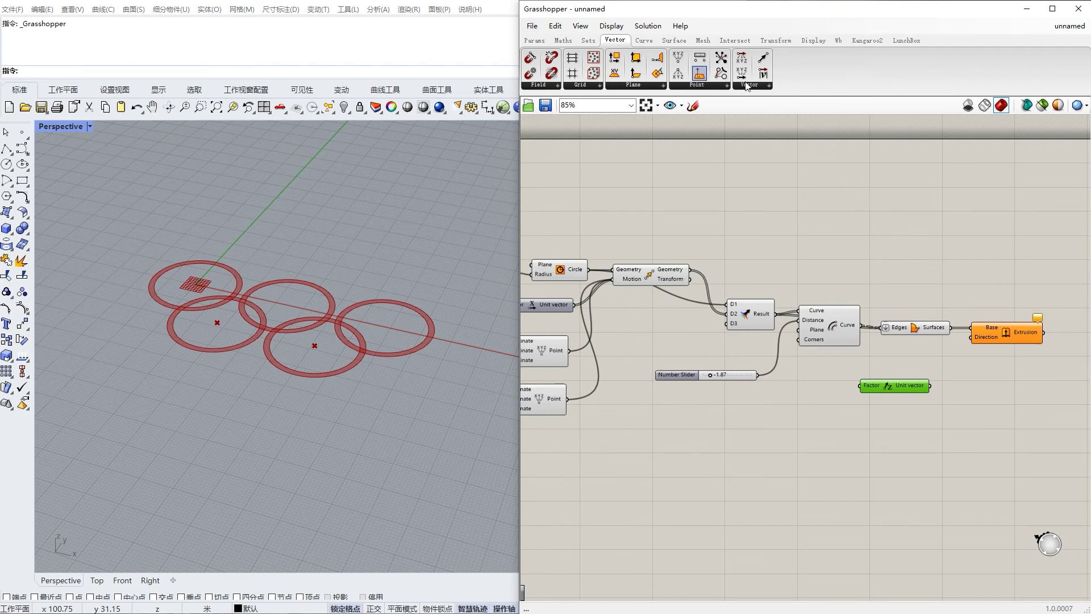
left_click(763, 85)
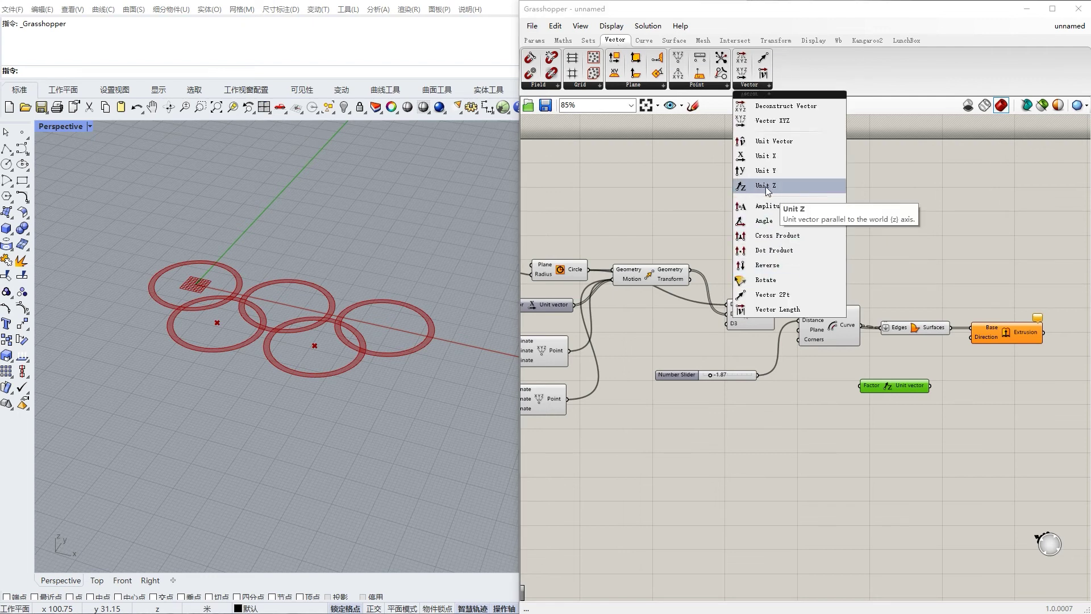
left_click_drag(929, 386, 970, 337)
left_click_drag(885, 383, 913, 376)
Create a number slider from 2.00, wire it into the Unit Z Factor and set it to 2.24.
left_click(817, 396)
double_click(818, 397)
type("2.0")
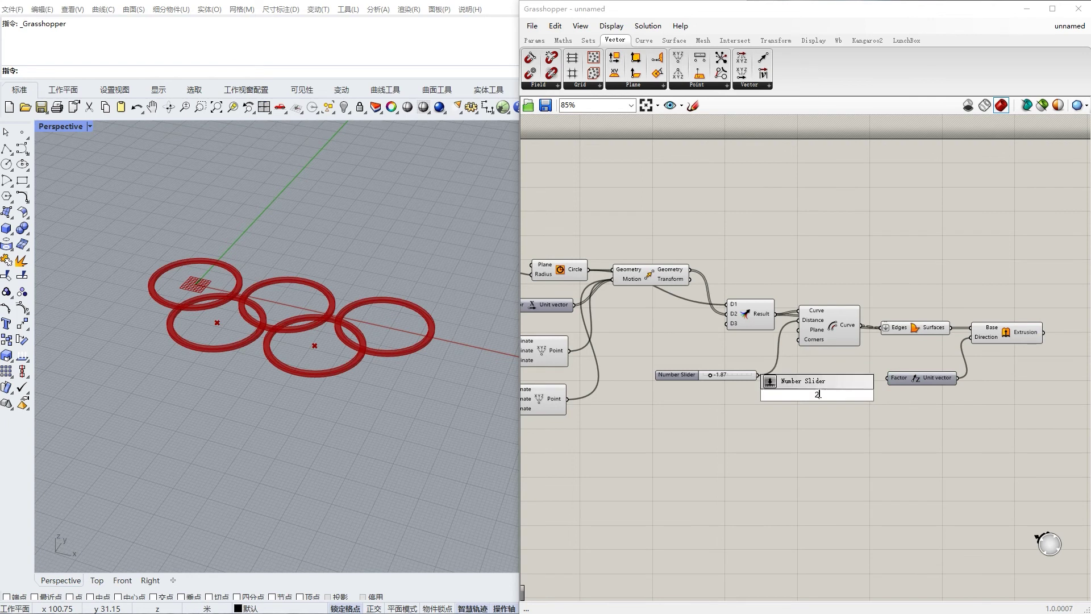
key("Return")
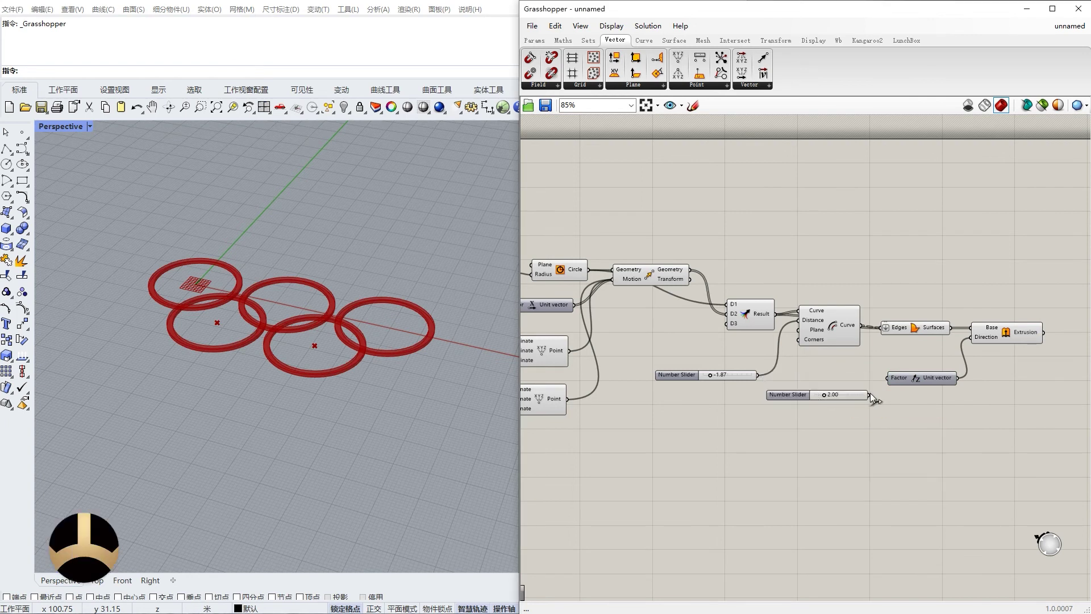
left_click_drag(884, 380, 887, 377)
mouse_move(824, 394)
left_mouse_down()
mouse_move(841, 393)
mouse_move(826, 394)
left_mouse_up()
Set the slider driving the circle's Radius to 16.
right_click_drag(353, 272, 398, 341)
right_click_drag(546, 273, 743, 336)
left_click_drag(668, 333, 667, 333)
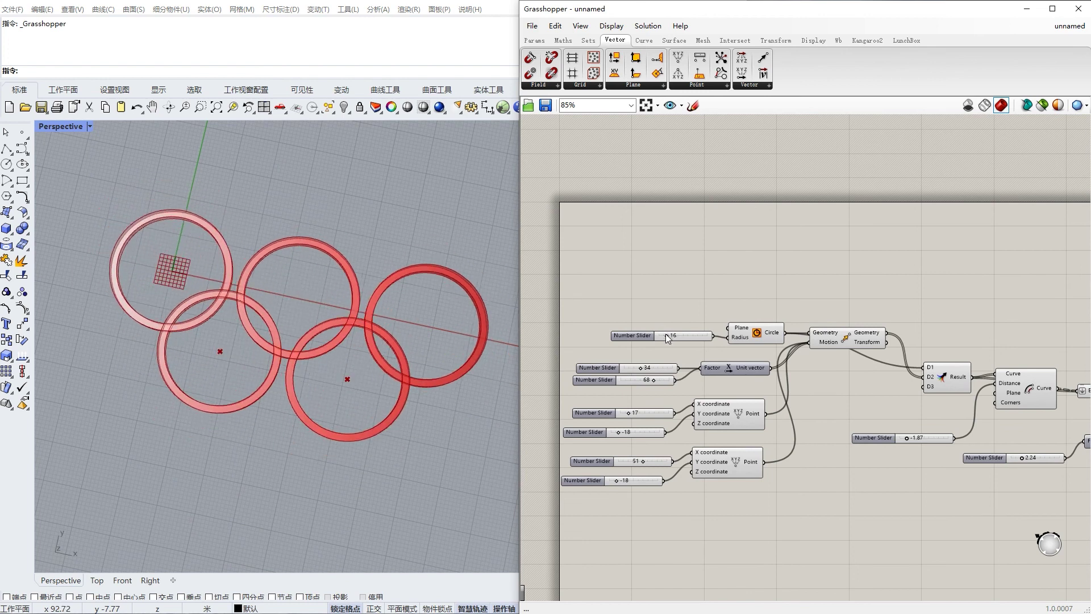
Turn off the preview of every component that comes before the final Extrude.
scroll(727, 372, "down", 1)
right_click_drag(732, 373, 718, 307)
scroll(850, 350, "down", 1)
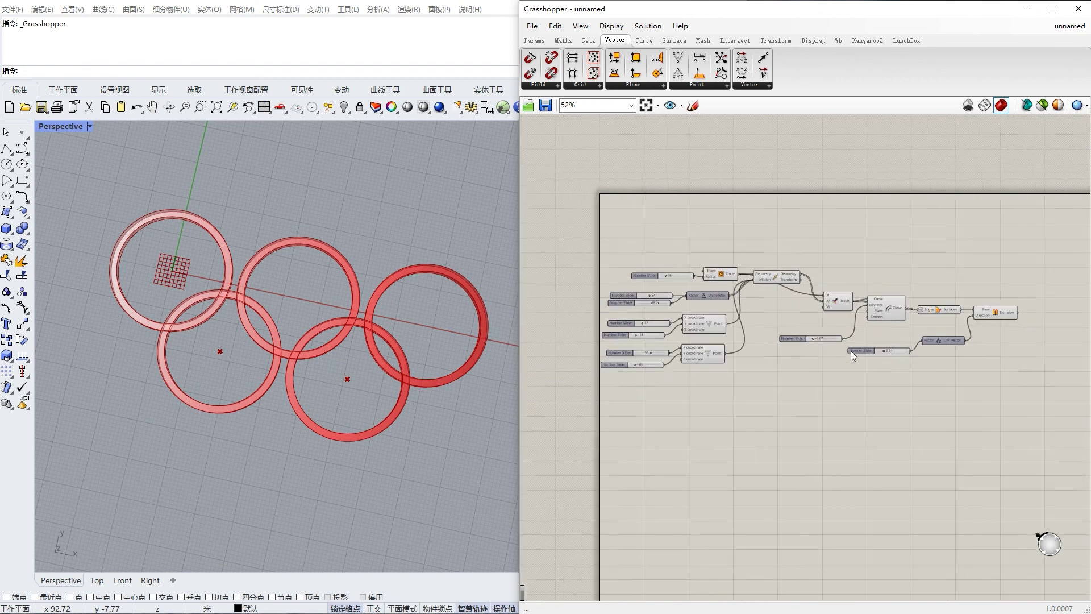
scroll(912, 391, "up", 1)
right_click_drag(929, 402, 937, 403)
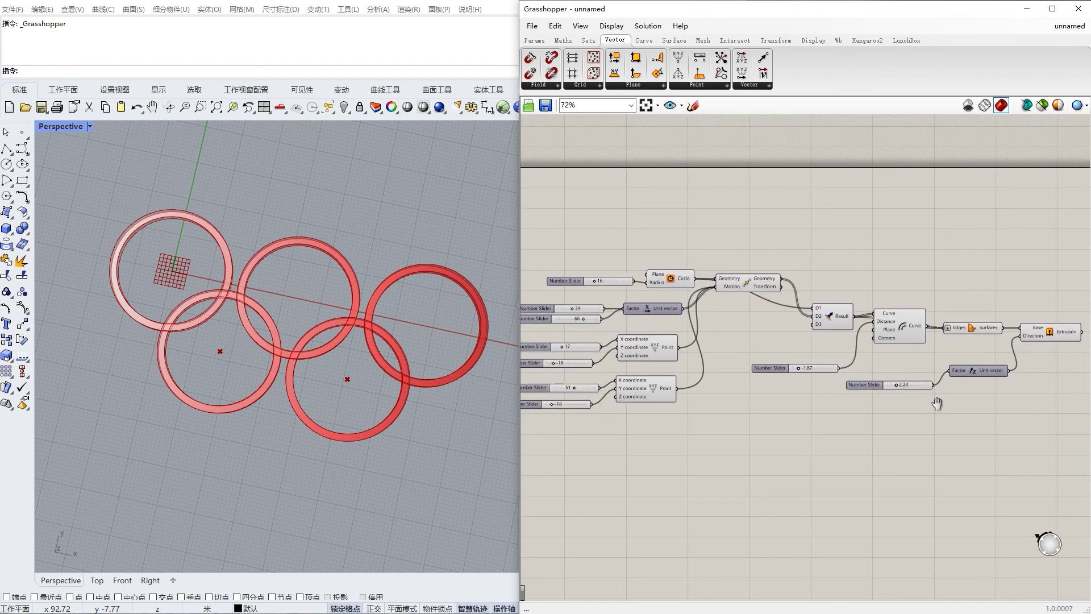
left_click_drag(1027, 414, 805, 316)
right_click_drag(693, 417, 727, 417)
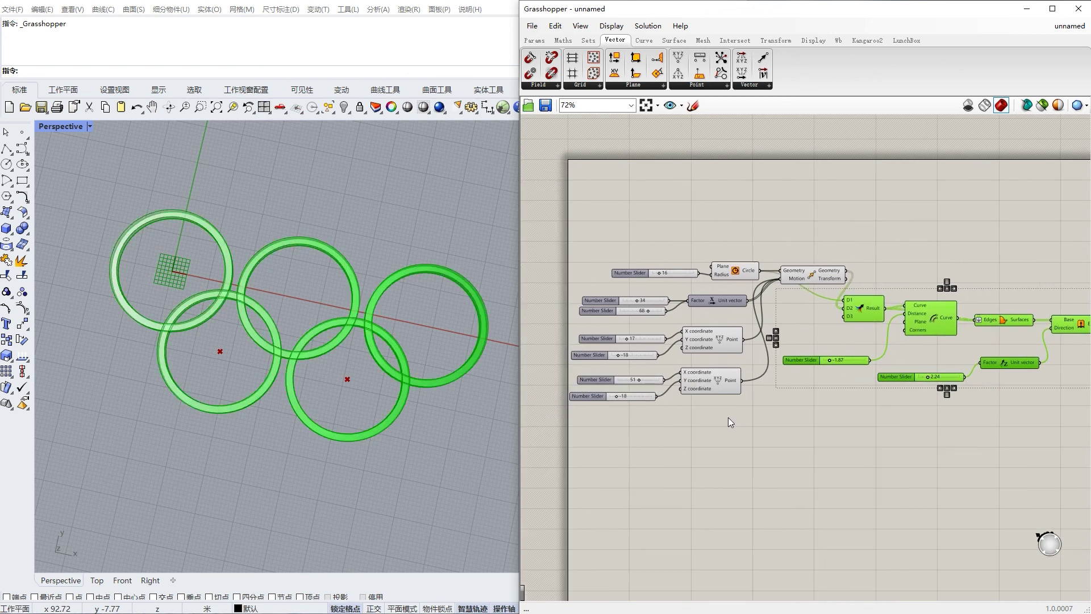
scroll(744, 419, "down", 2)
left_click_drag(951, 458, 637, 264)
right_click(745, 216)
left_click(761, 235)
left_click(819, 266)
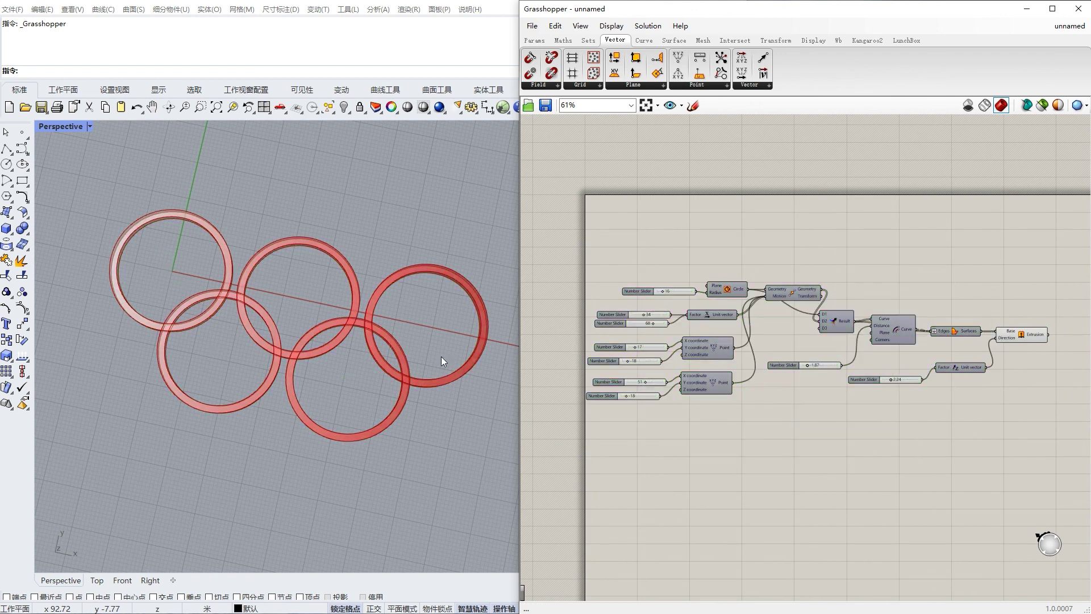
right_click_drag(344, 350, 390, 350)
scroll(377, 281, "up", 2)
scroll(381, 336, "down", 2)
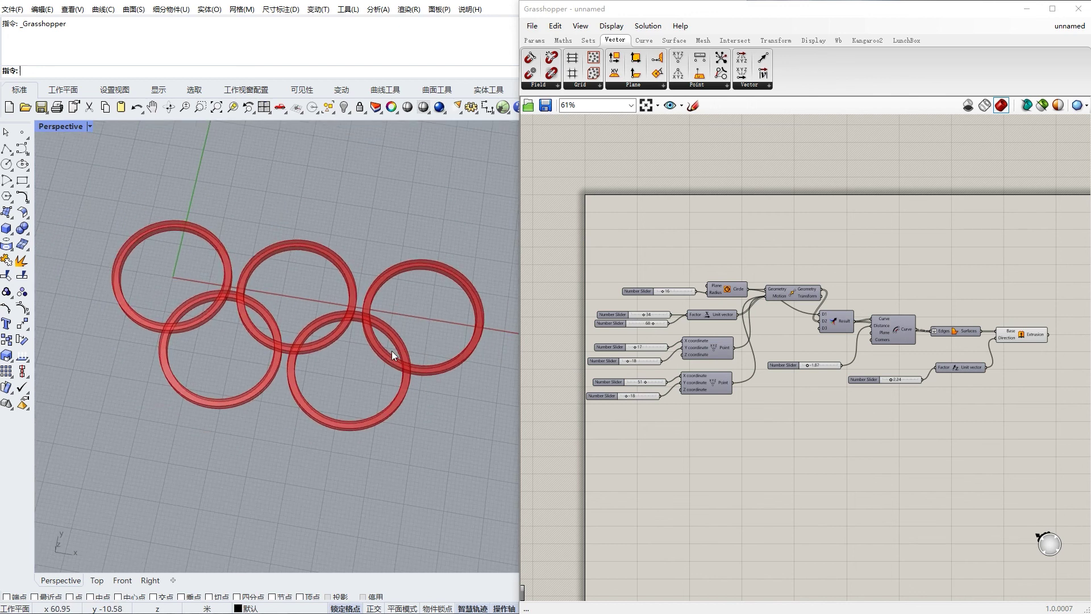
scroll(830, 397, "up", 1)
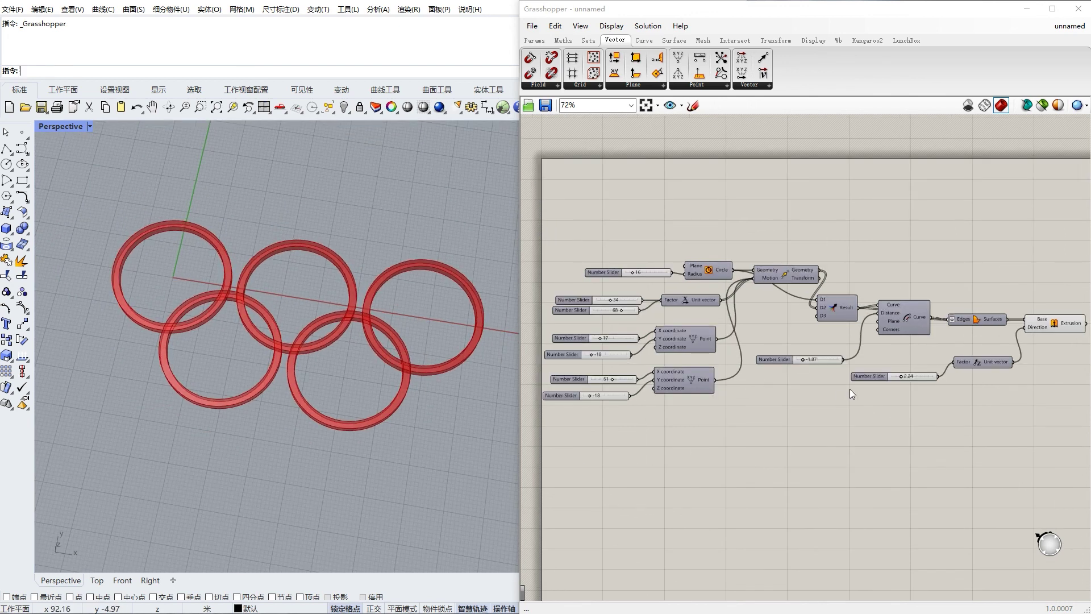